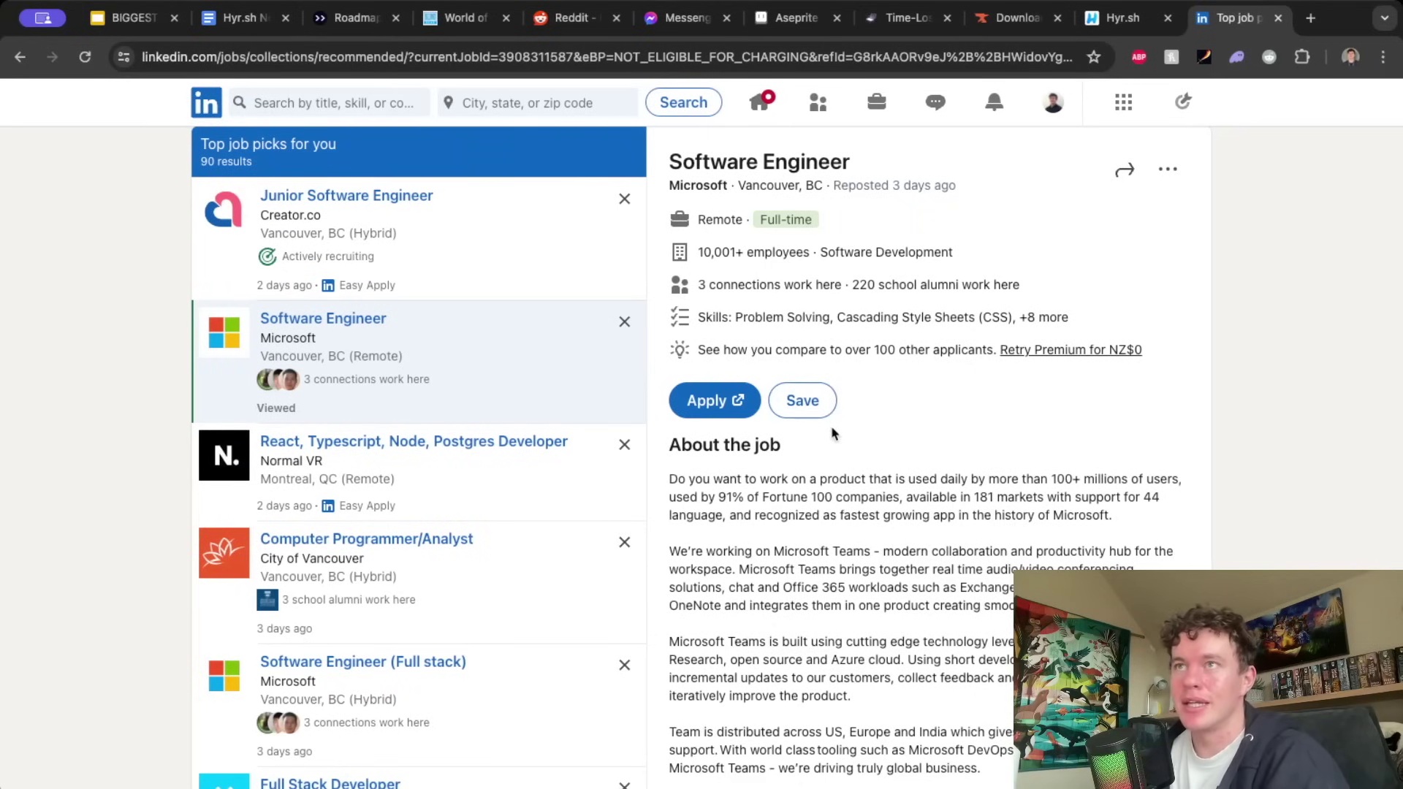
pyautogui.moveTo(673, 447)
pyautogui.mouseDown()
pyautogui.moveTo(714, 784)
pyautogui.moveTo(999, 472)
pyautogui.mouseUp()
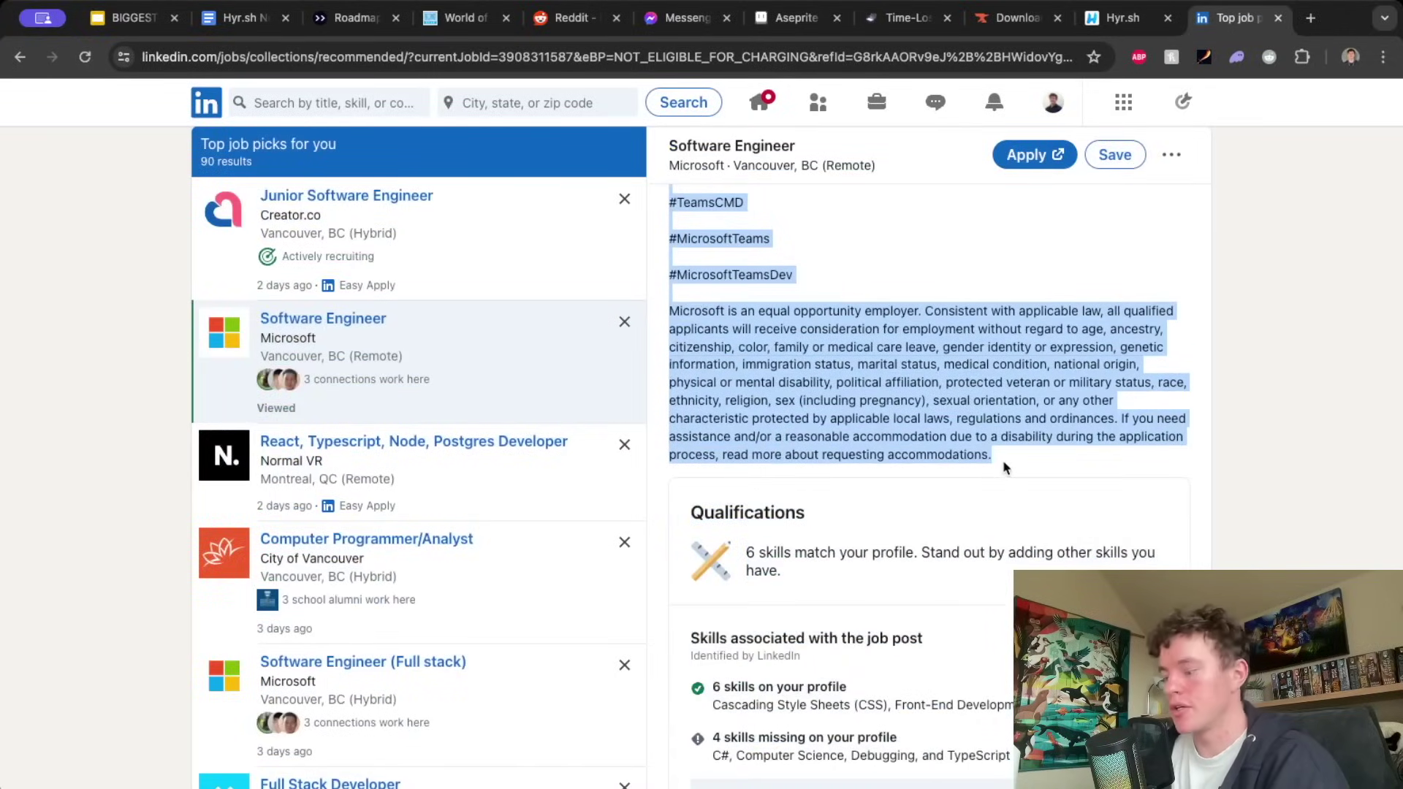
# Paste the copied Microsoft Software Engineer posting into the Job Posting field
pyautogui.click(1114, 24)
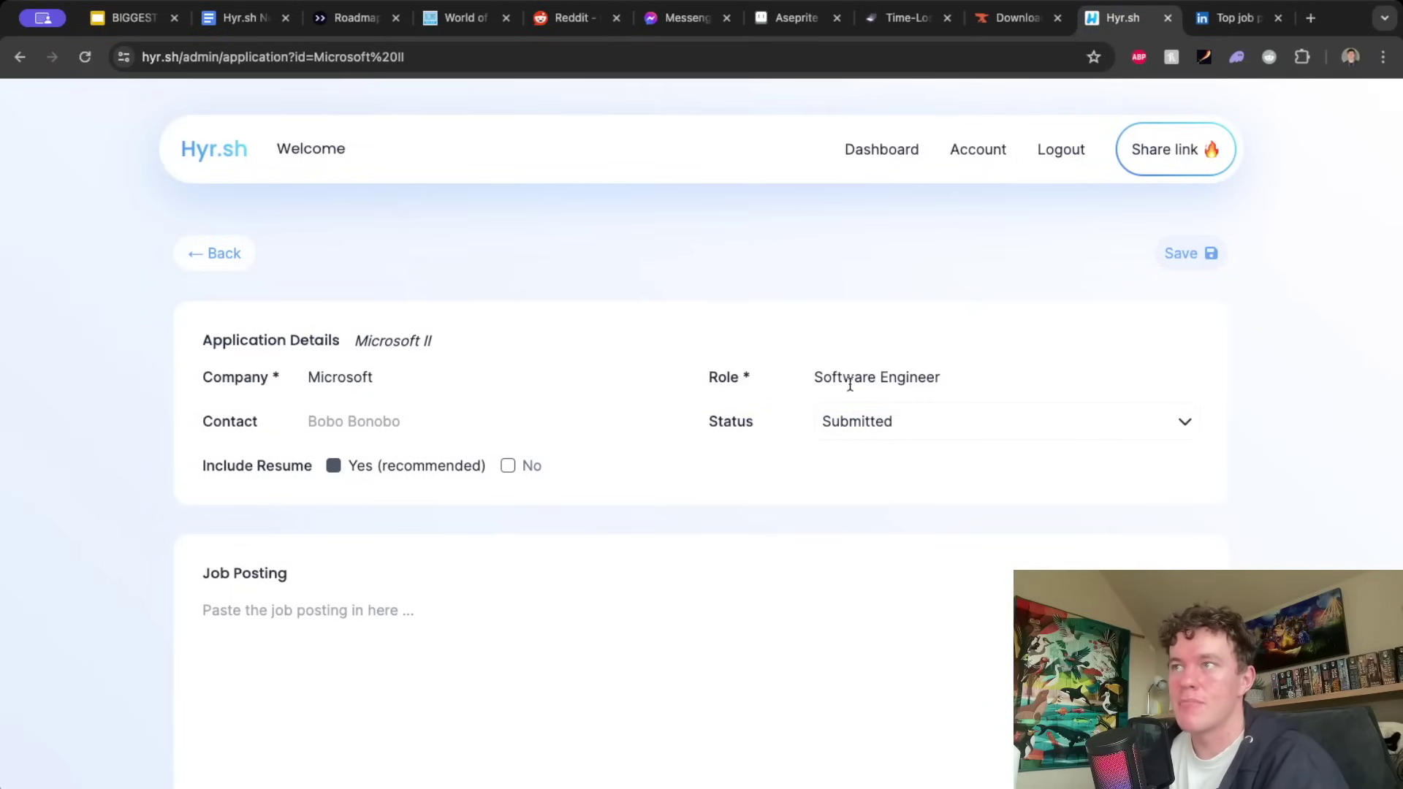
pyautogui.hotkey('ctrl', 'v')
pyautogui.scroll(-10, 133, 503)
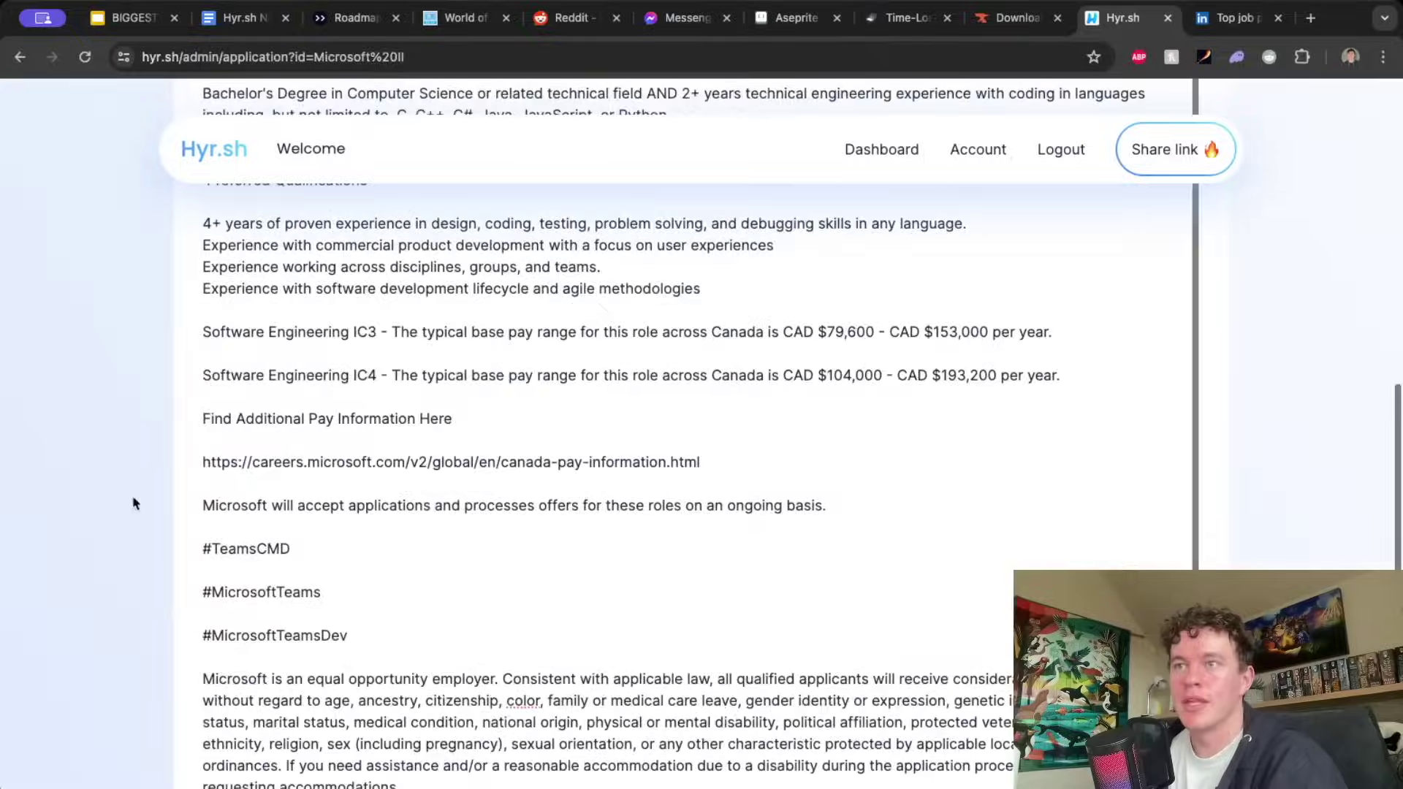
pyautogui.scroll(-5, 135, 504)
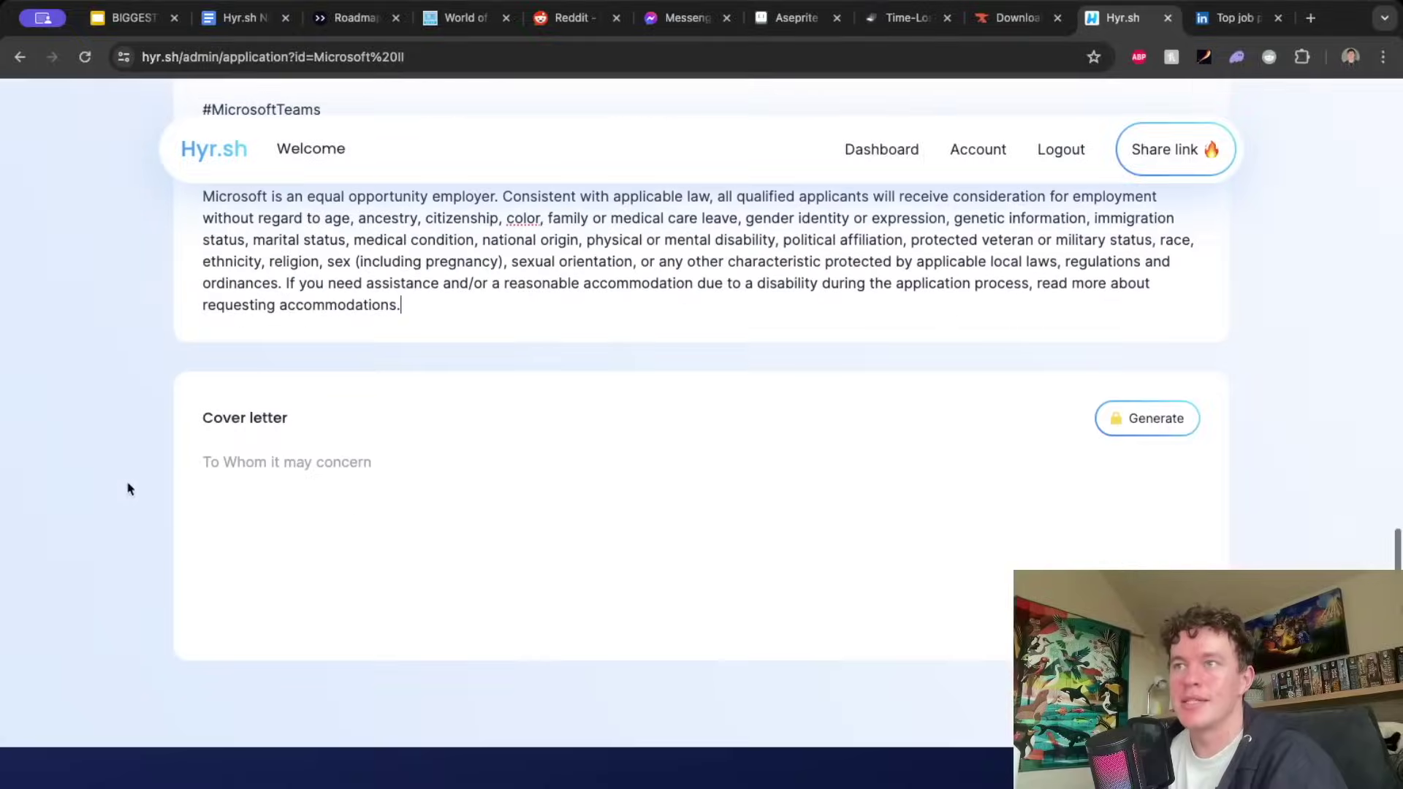
# Generate the AI cover letter from the posting and save the Microsoft II application
pyautogui.click(1170, 431)
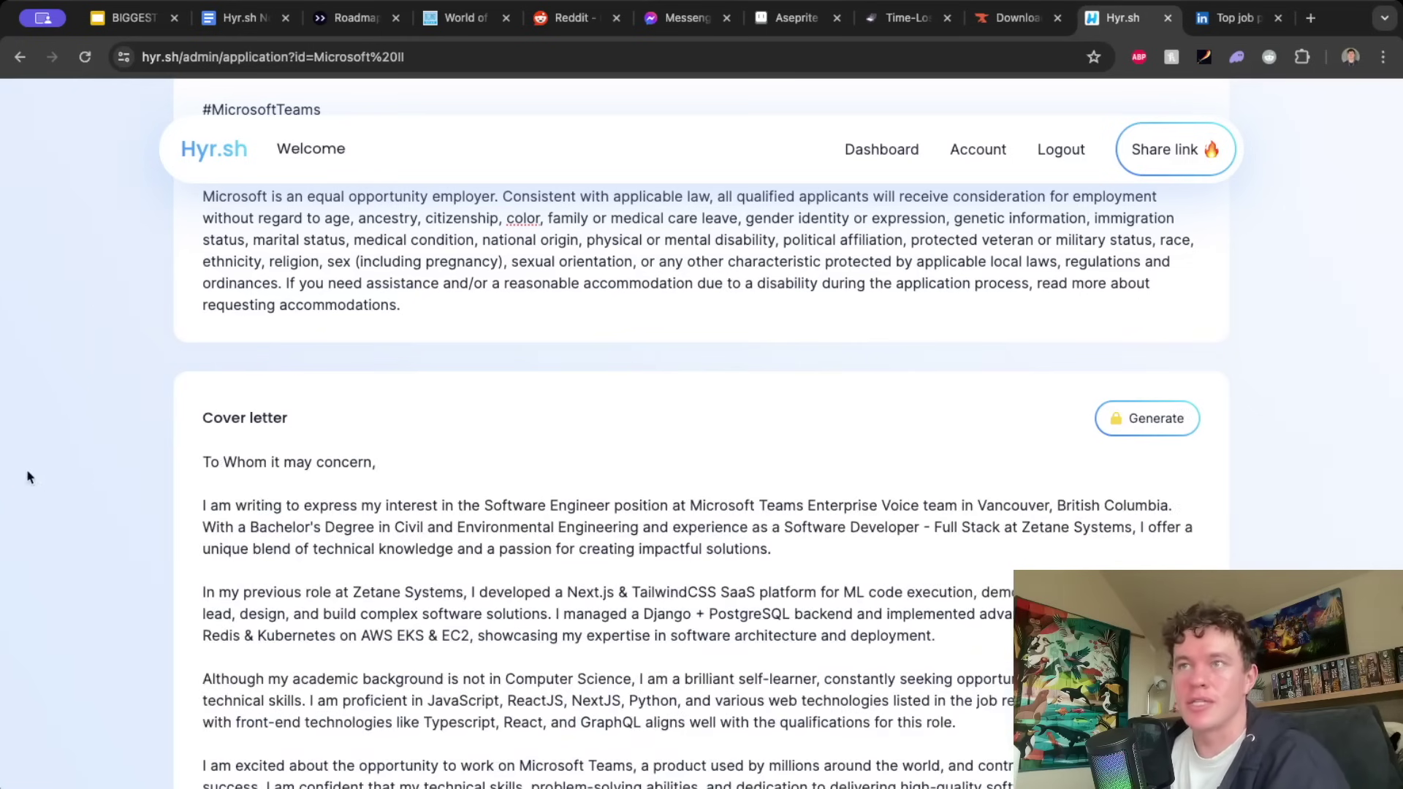
pyautogui.scroll(-2, 71, 480)
pyautogui.scroll(-2, 70, 479)
pyautogui.scroll(-2, 365, 485)
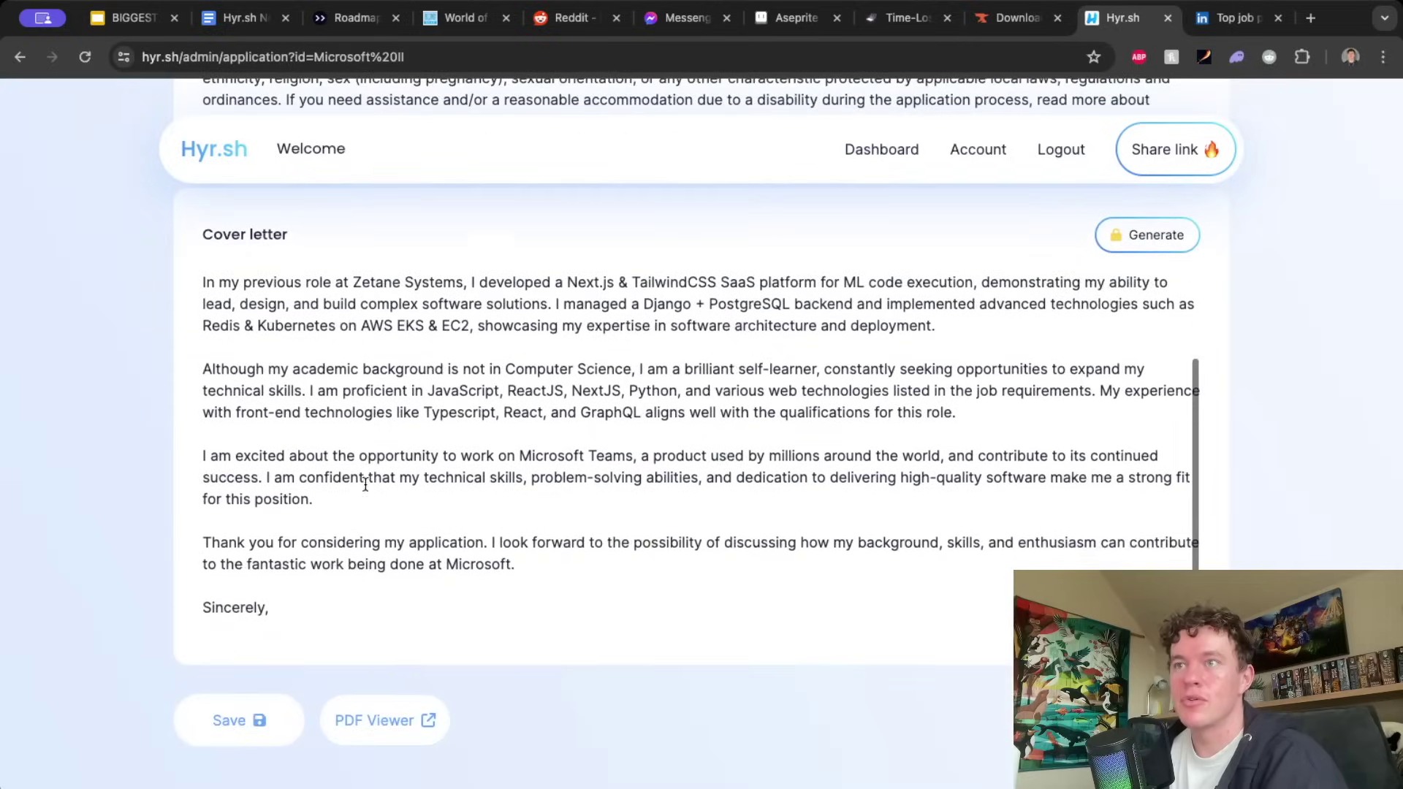
pyautogui.scroll(-1, 365, 485)
pyautogui.click(242, 720)
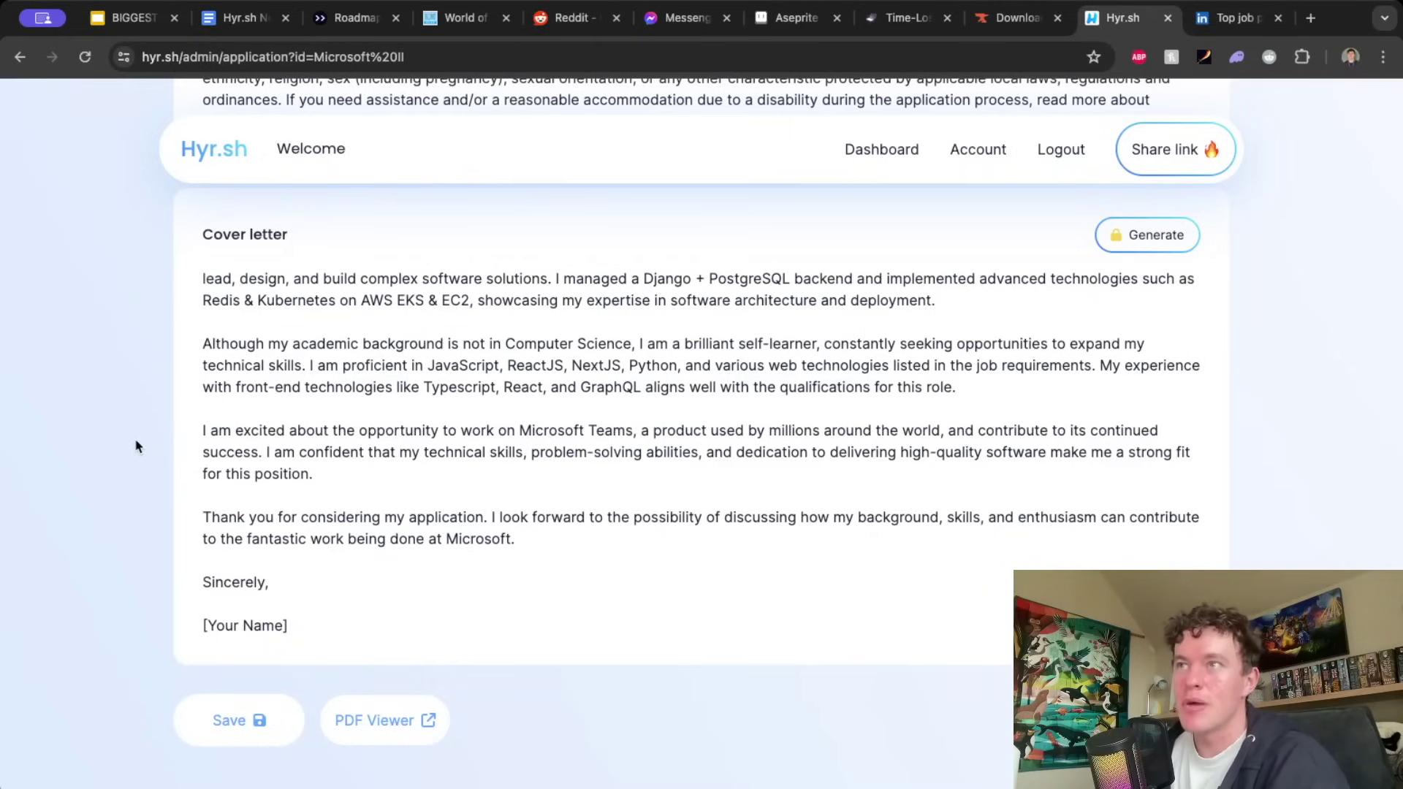
pyautogui.scroll(1, 136, 446)
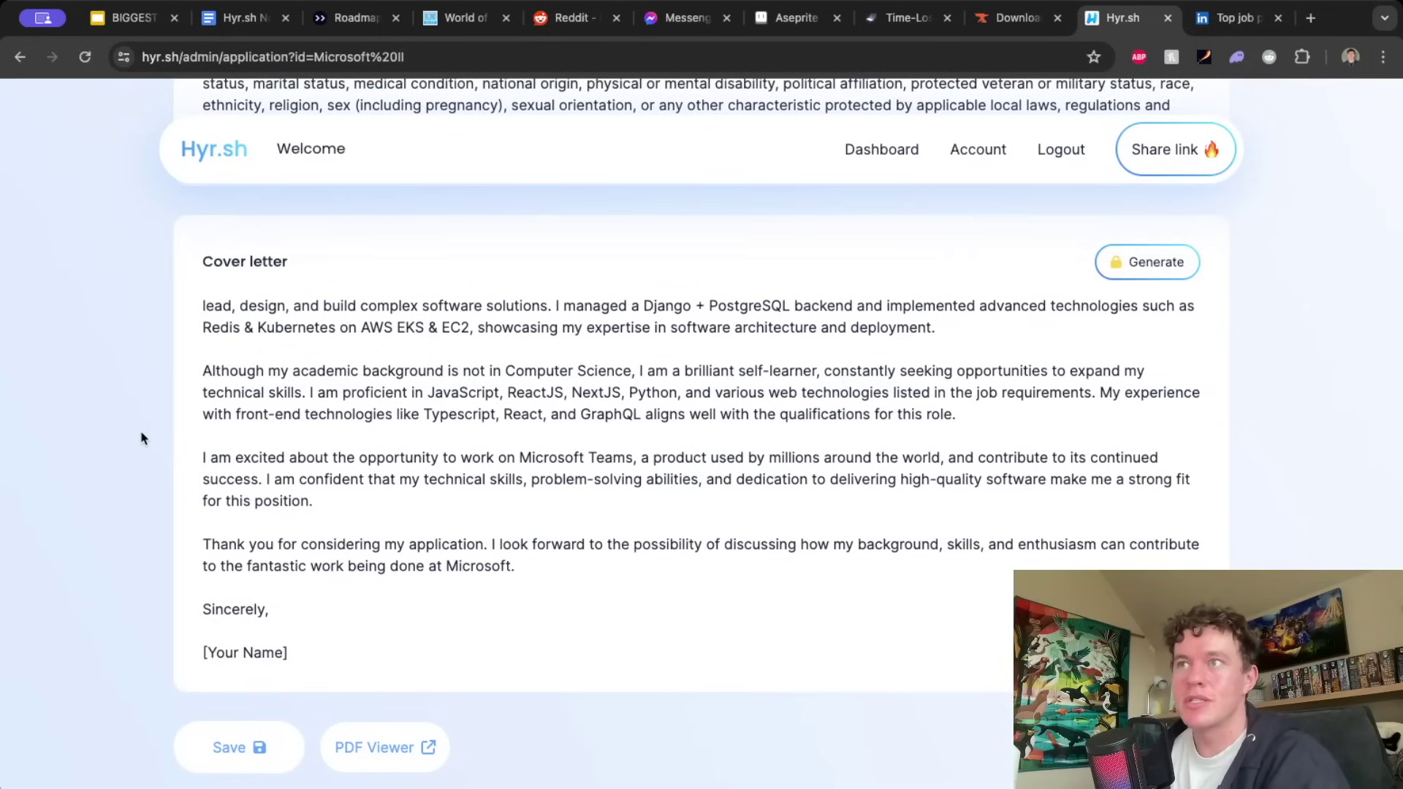
pyautogui.scroll(2, 142, 439)
pyautogui.scroll(1, 141, 432)
pyautogui.scroll(10, 142, 432)
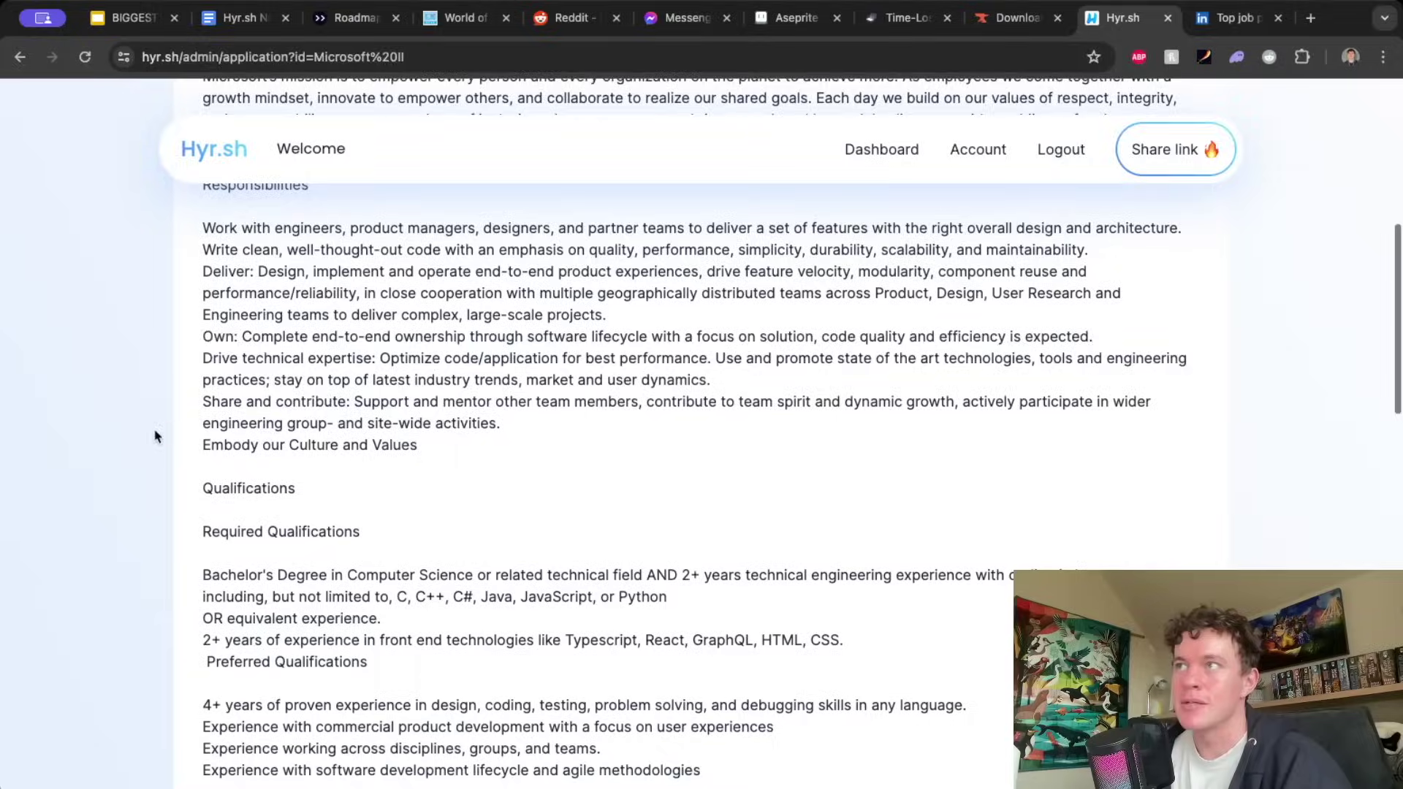
pyautogui.scroll(5, 150, 433)
pyautogui.scroll(3, 176, 417)
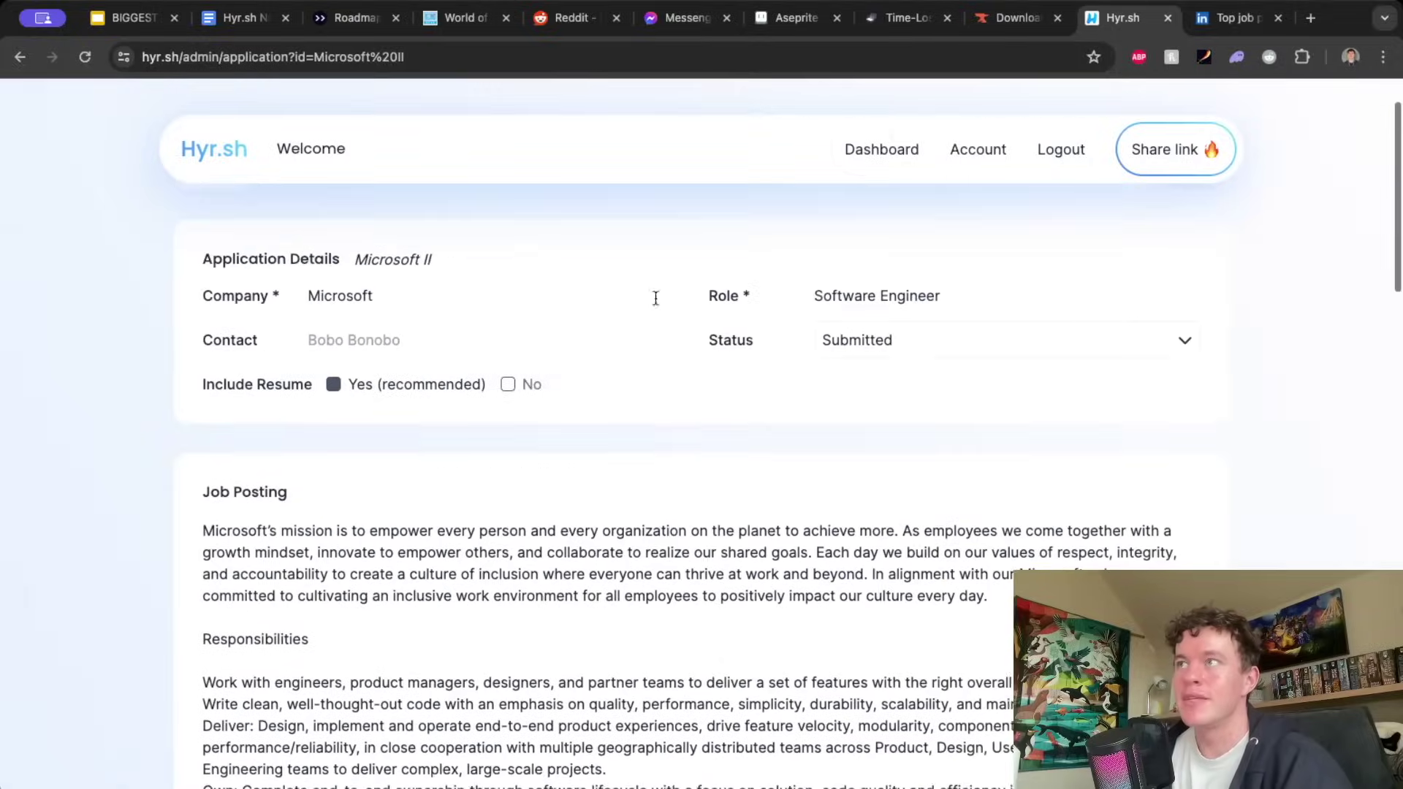
# Return to the main dashboard to reach the resume section
pyautogui.click(906, 140)
pyautogui.scroll(-3, 133, 400)
pyautogui.scroll(-1, 132, 401)
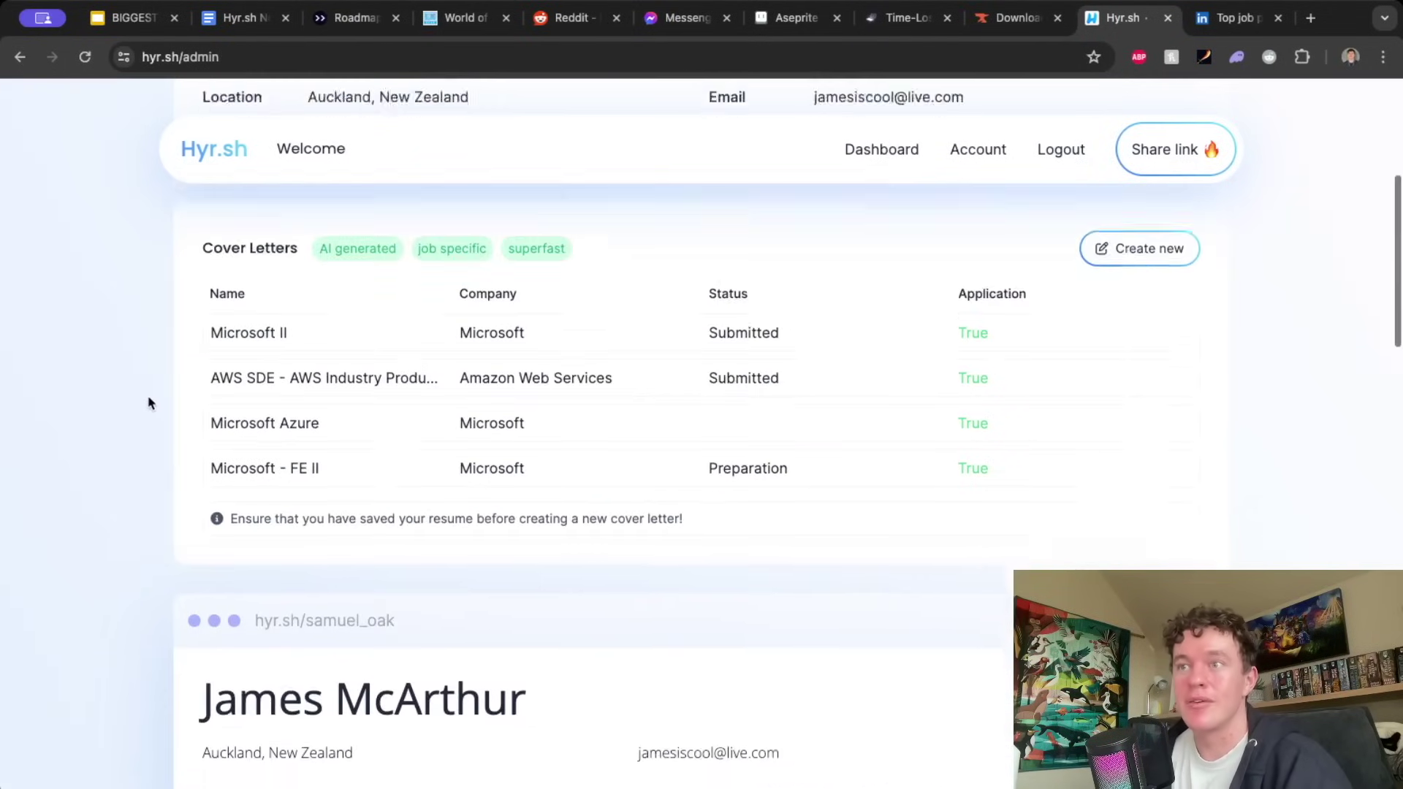
pyautogui.scroll(-2, 122, 398)
pyautogui.scroll(-1, 120, 398)
pyautogui.scroll(-1, 115, 399)
pyautogui.scroll(-1, 114, 406)
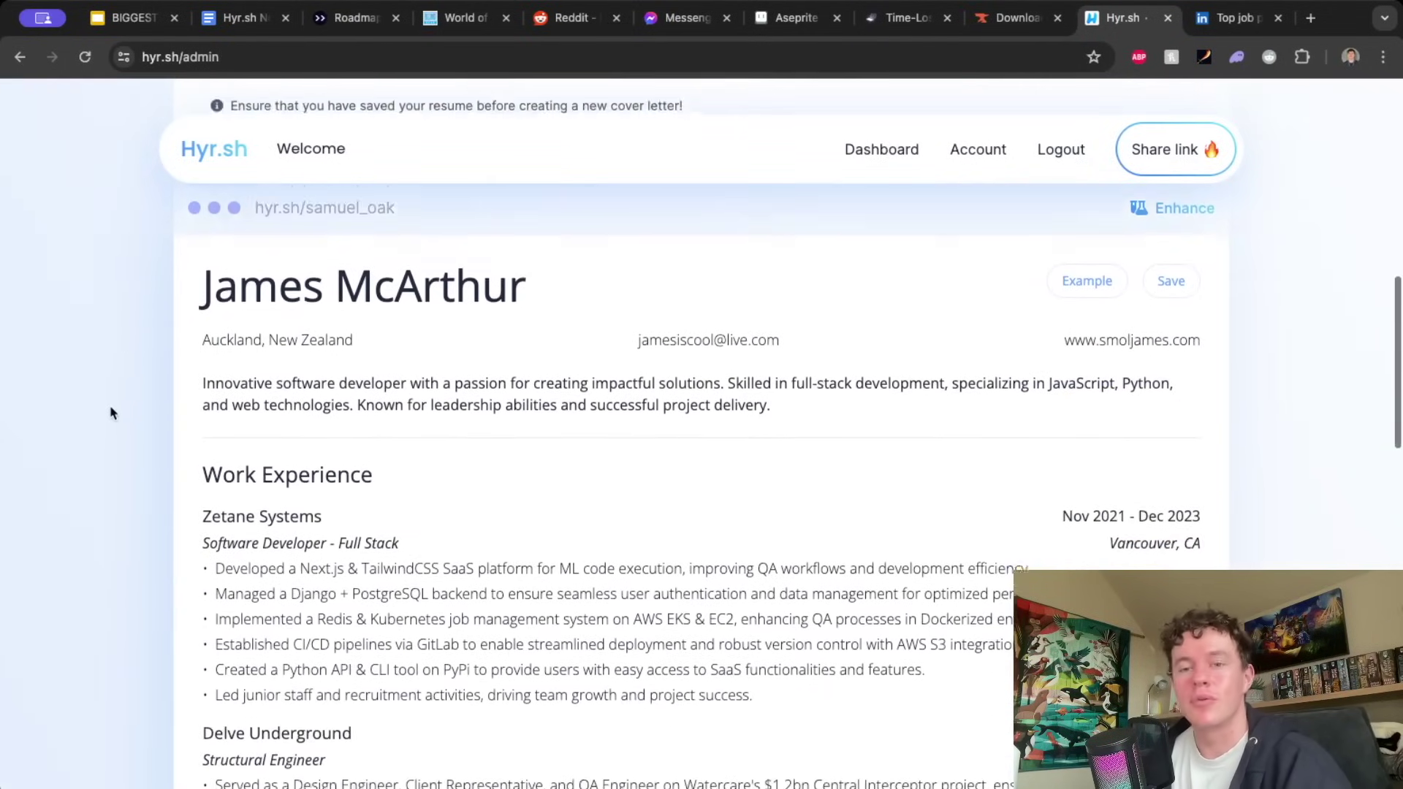
pyautogui.scroll(-3, 106, 411)
pyautogui.scroll(-1, 107, 415)
pyautogui.scroll(-2, 105, 416)
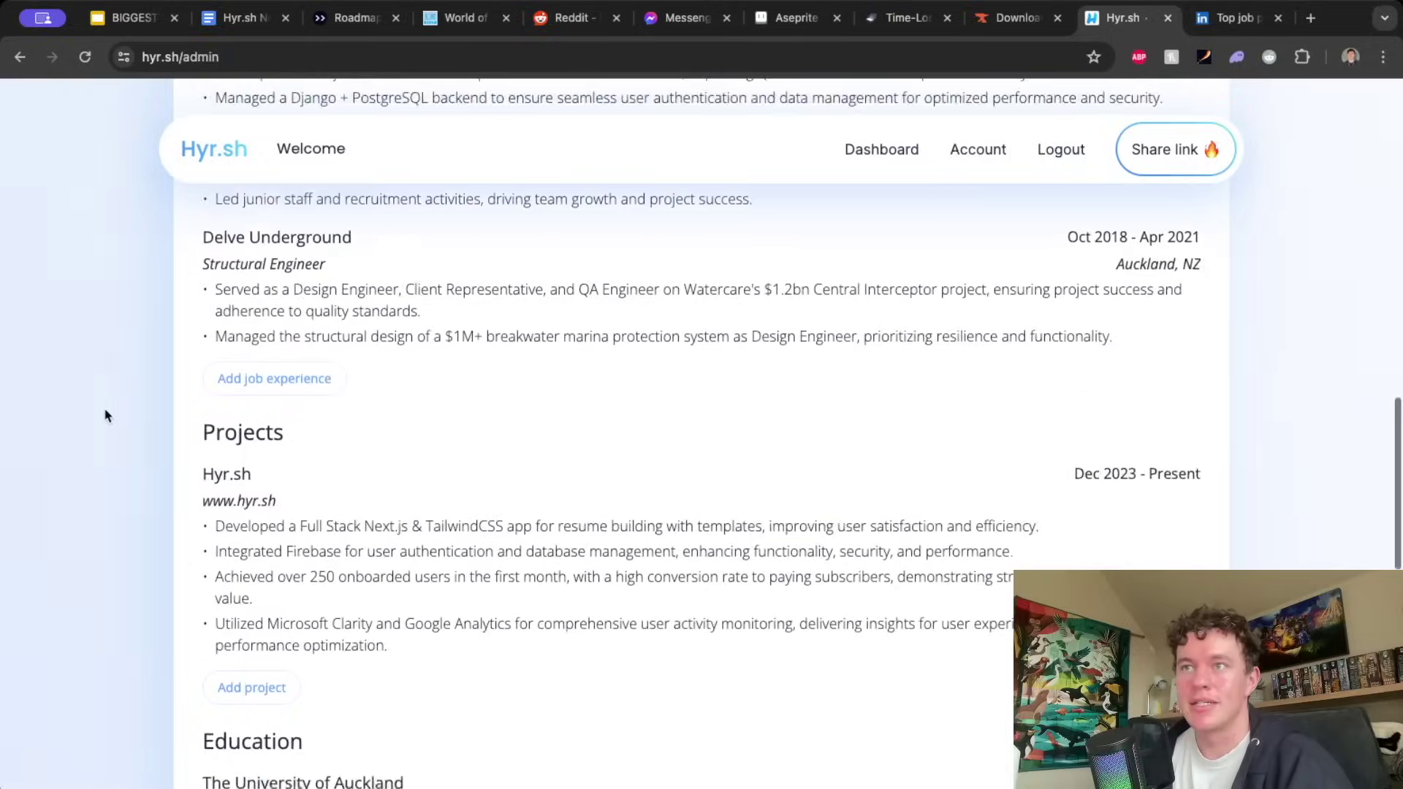
pyautogui.scroll(-1, 101, 415)
pyautogui.scroll(-1, 100, 414)
pyautogui.scroll(-1, 100, 416)
pyautogui.scroll(-5, 100, 418)
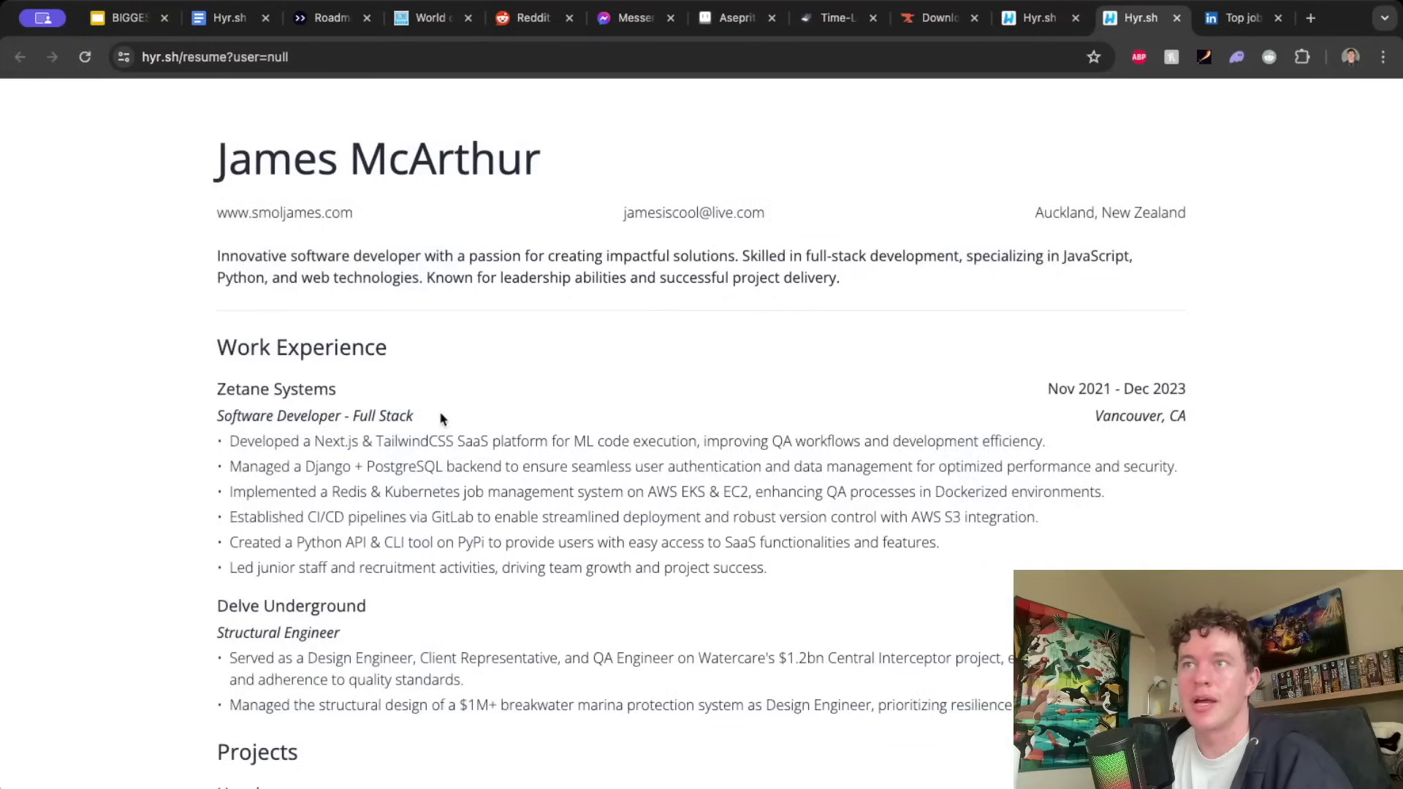
pyautogui.scroll(-5, 477, 455)
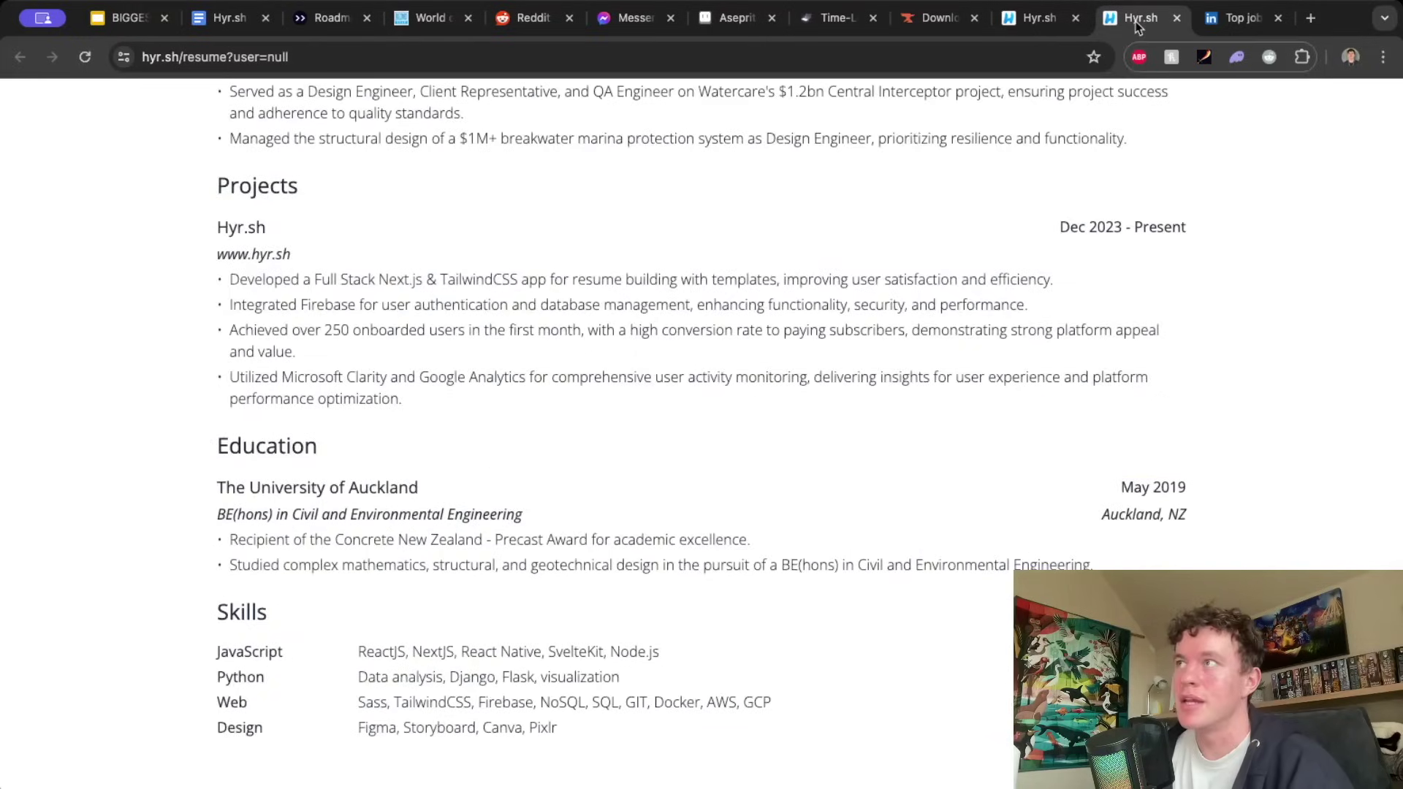
# Close the printable resume preview and reach the Enhance Your Resume page
pyautogui.click(1176, 17)
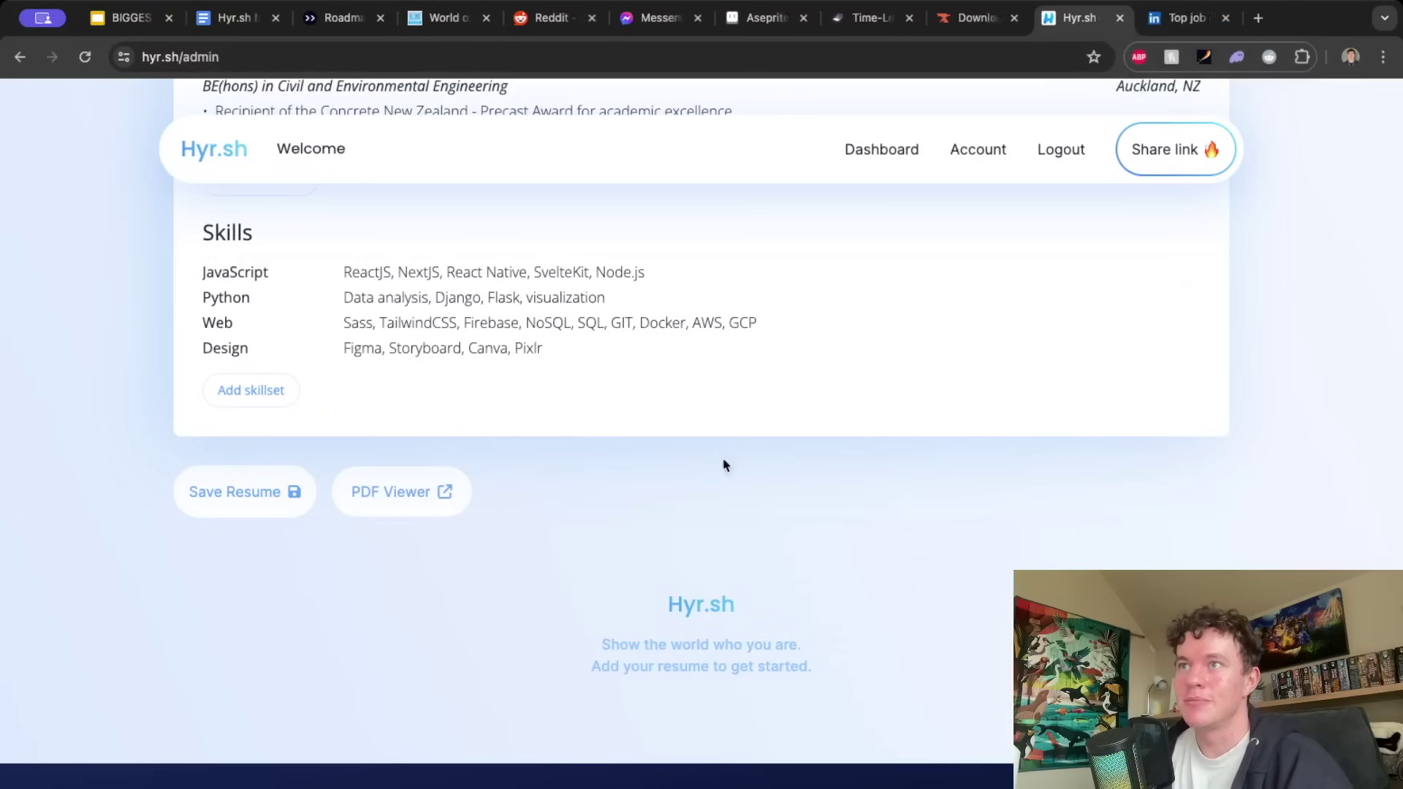
pyautogui.scroll(4, 724, 461)
pyautogui.scroll(1, 724, 458)
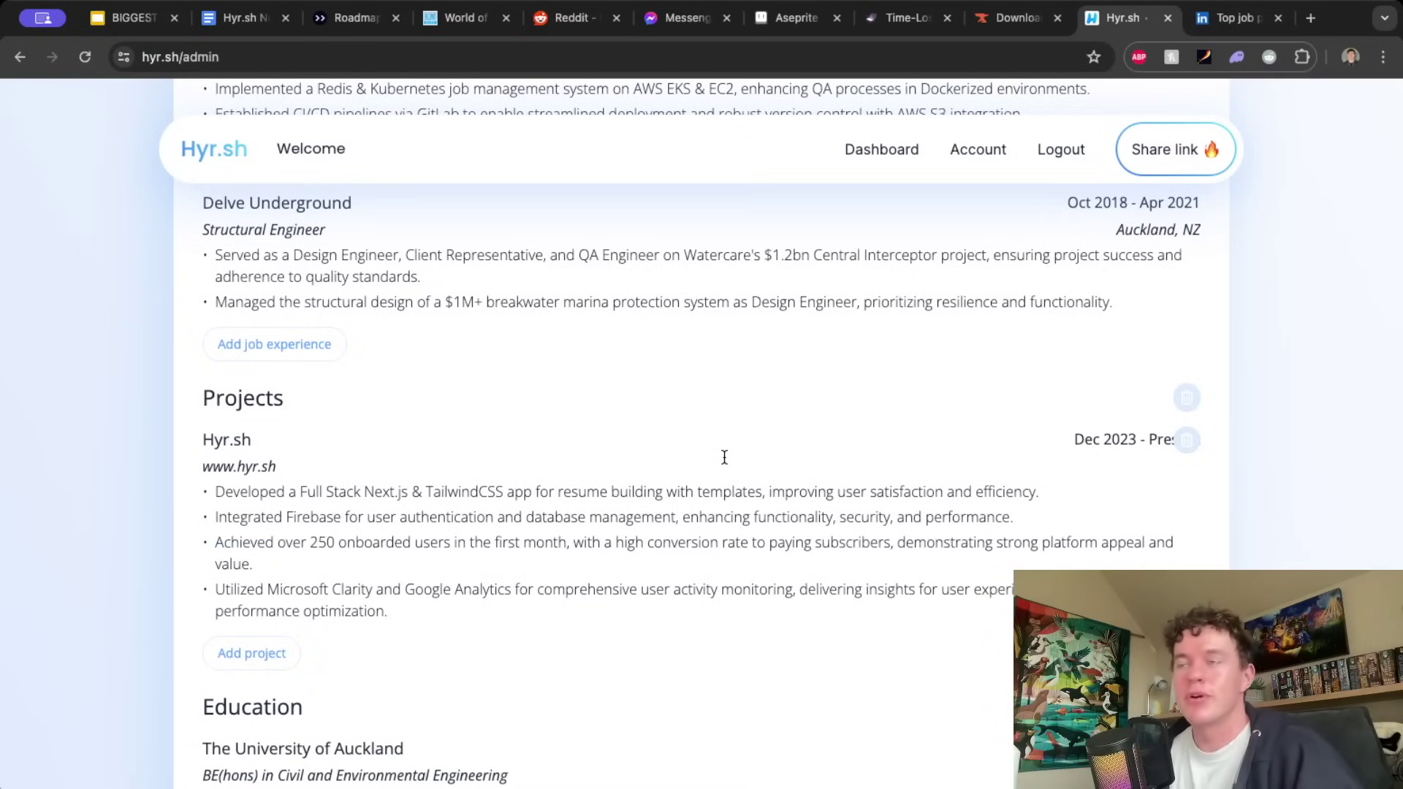
pyautogui.scroll(2, 724, 458)
pyautogui.scroll(5, 724, 471)
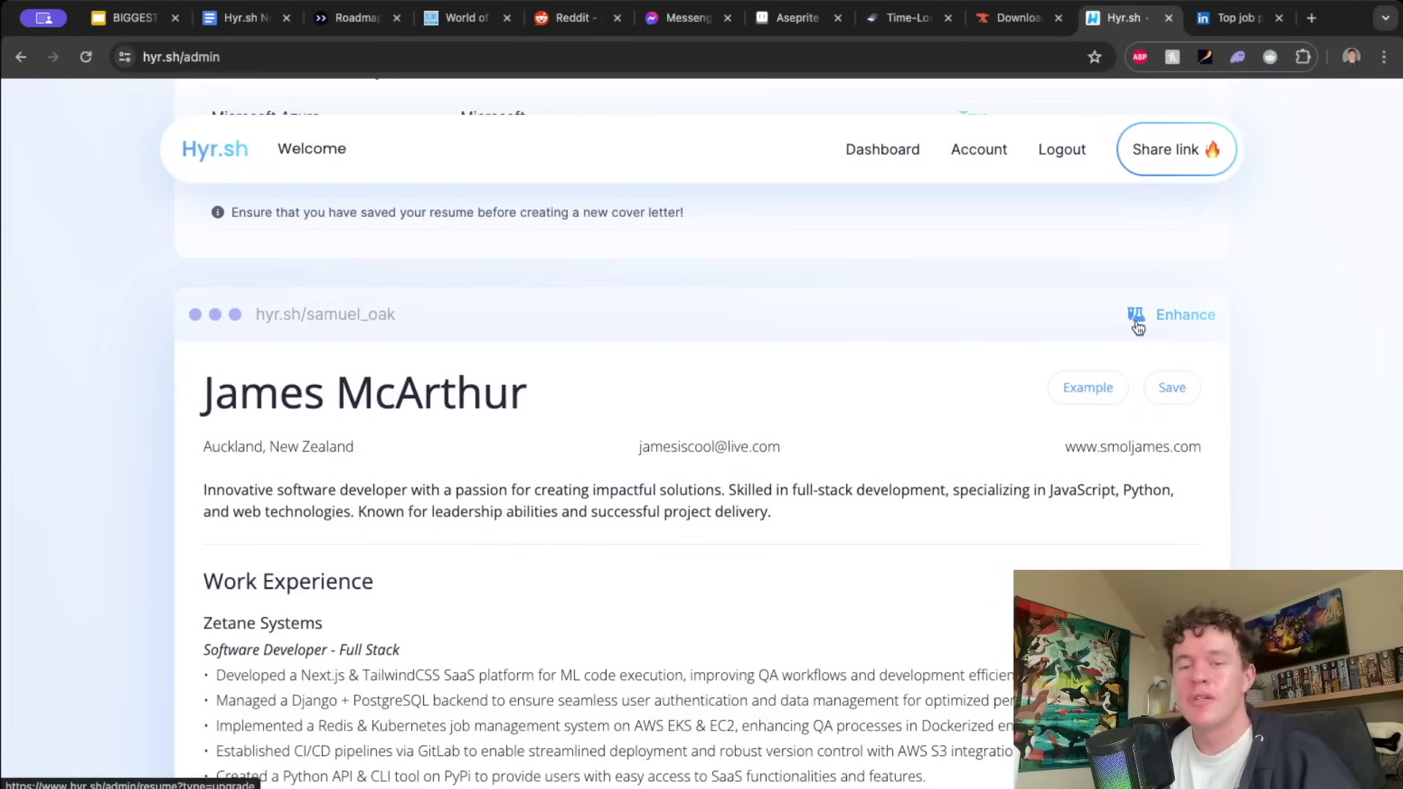
# Submit the current resume for AI enhancement and wait for the enhanced version
pyautogui.click(1165, 314)
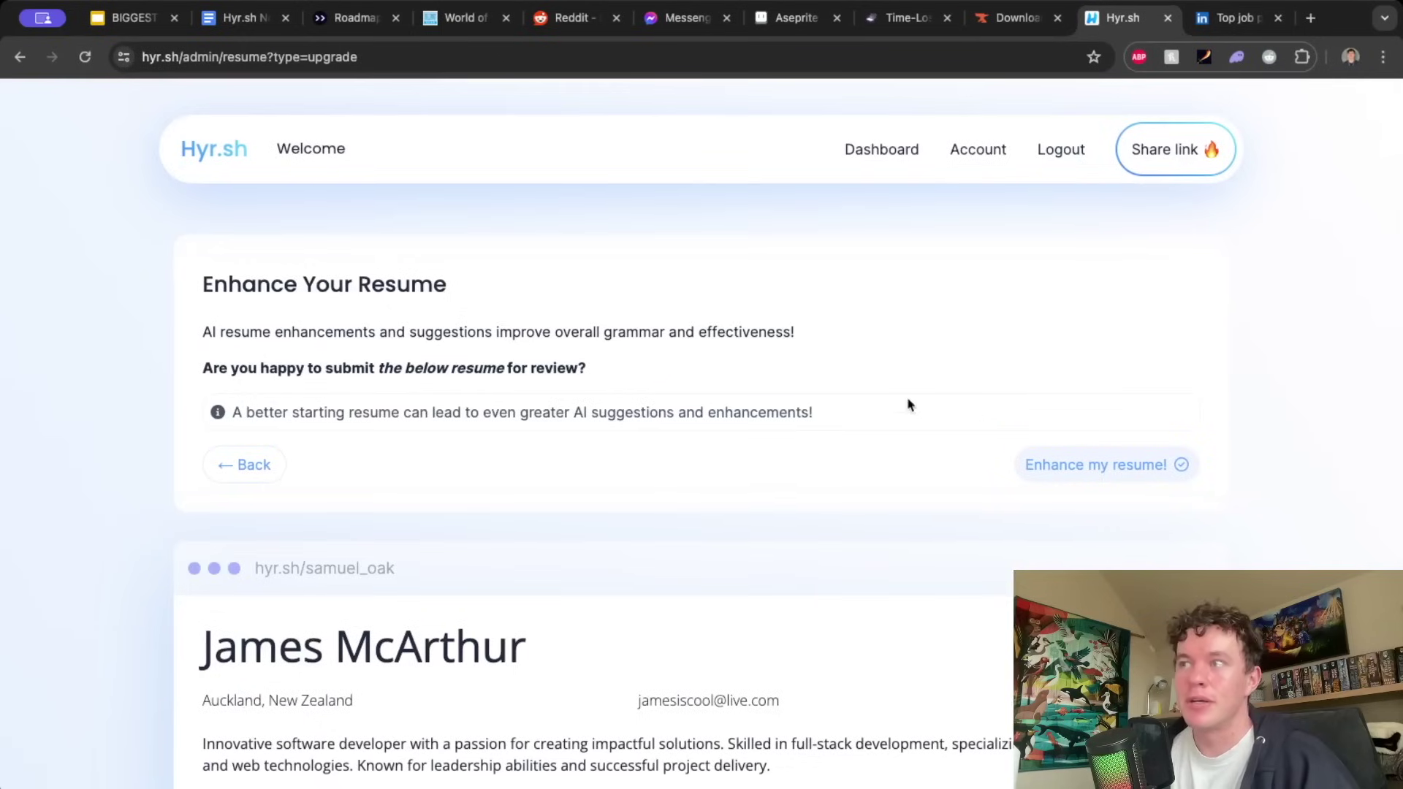
pyautogui.moveTo(223, 287); pyautogui.dragTo(360, 288)
pyautogui.click(593, 334)
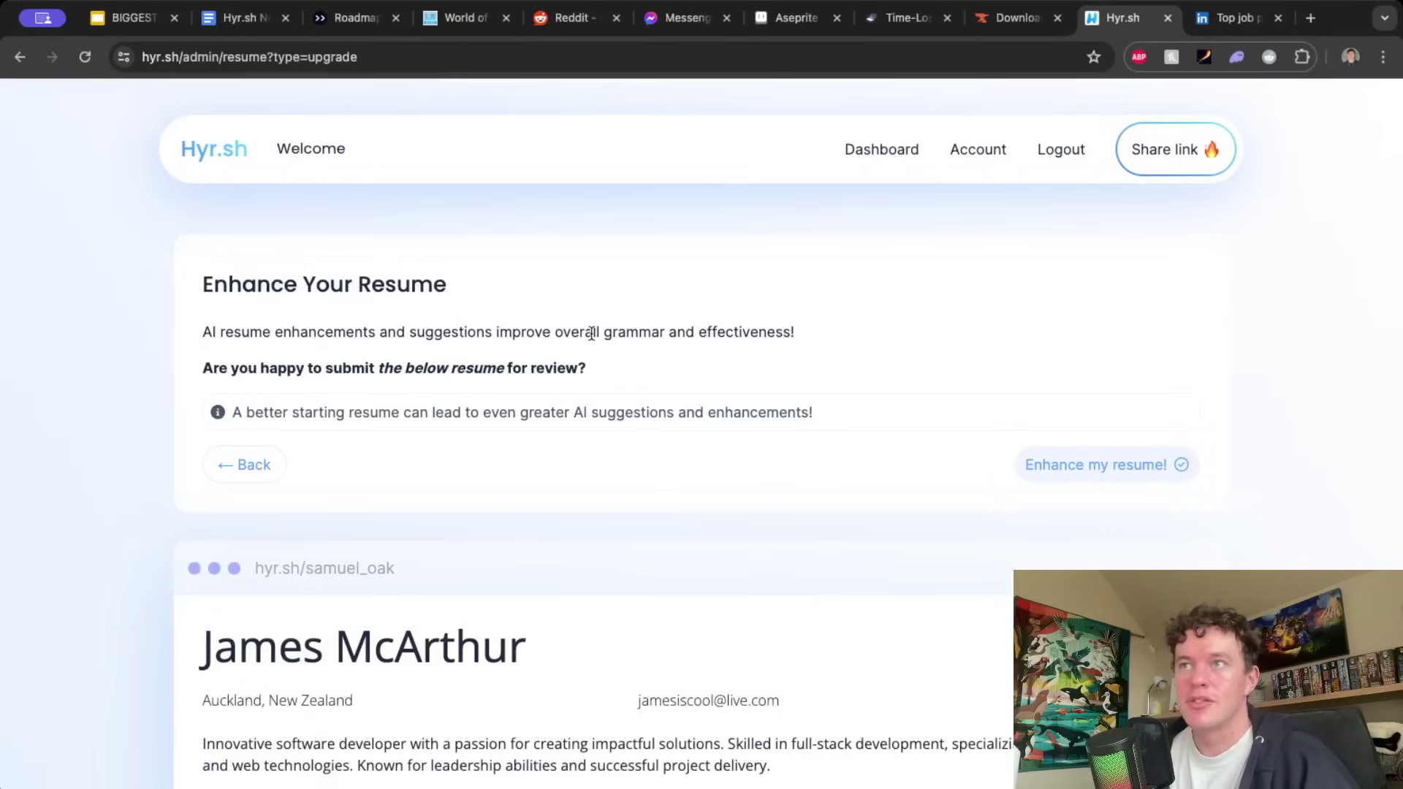
pyautogui.click(1102, 465)
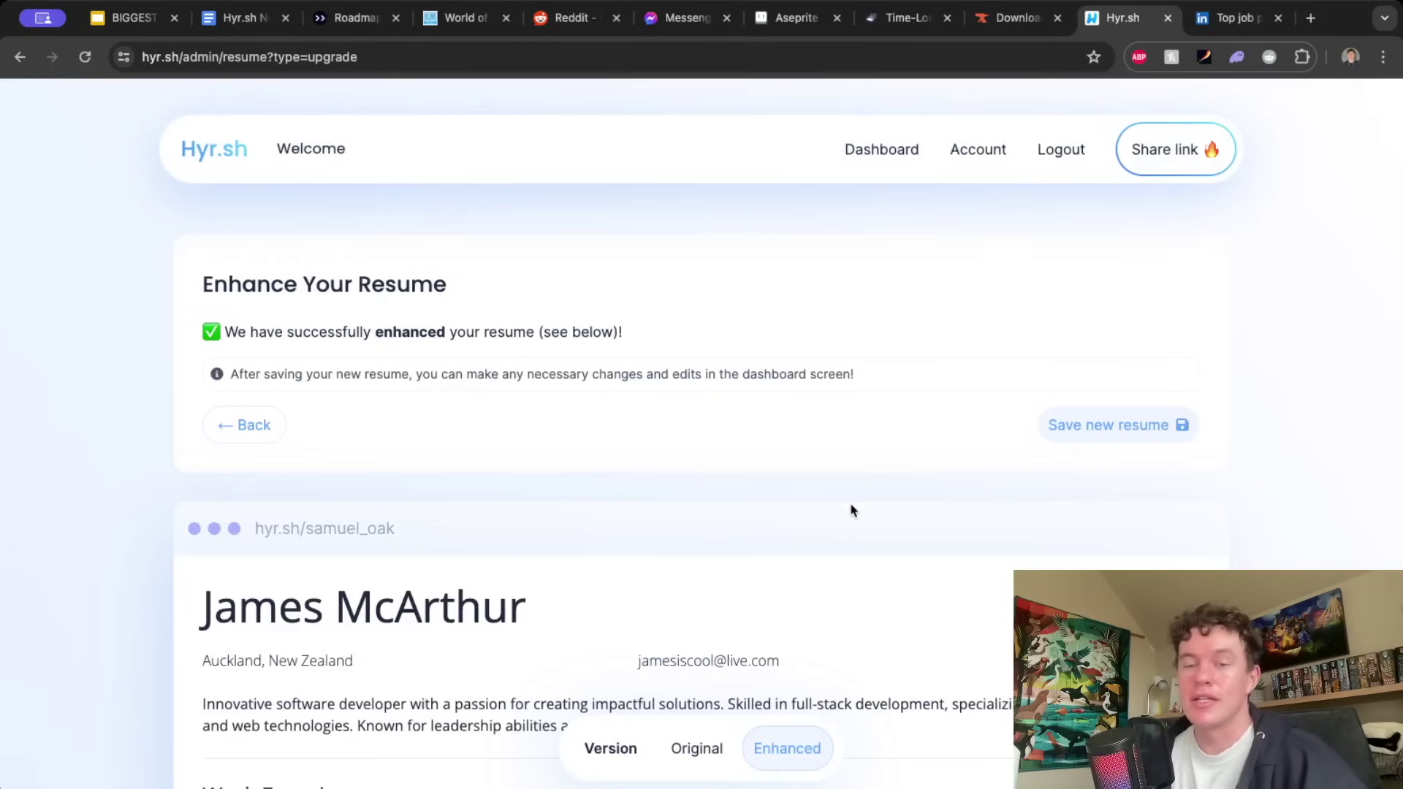
pyautogui.scroll(-5, 851, 510)
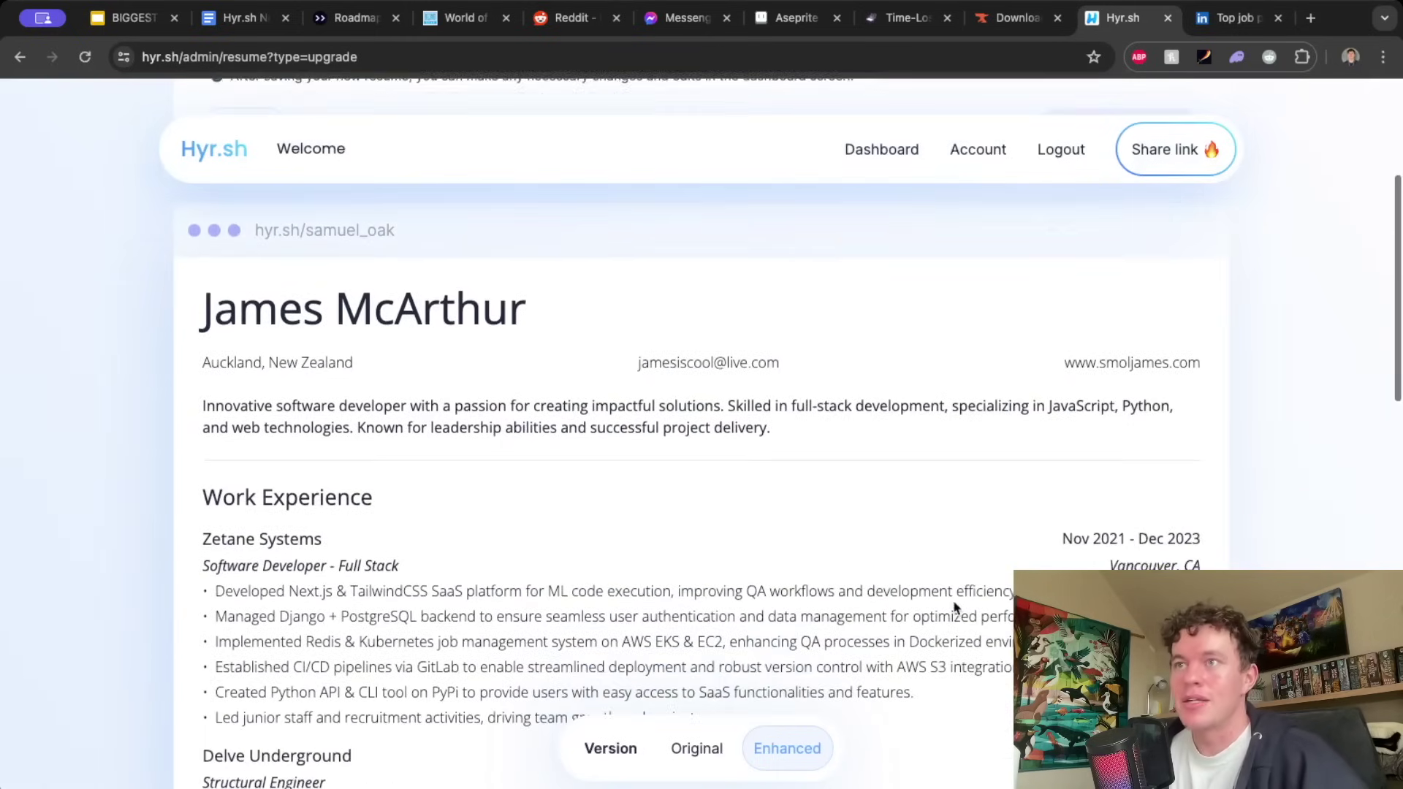
pyautogui.scroll(-7, 852, 549)
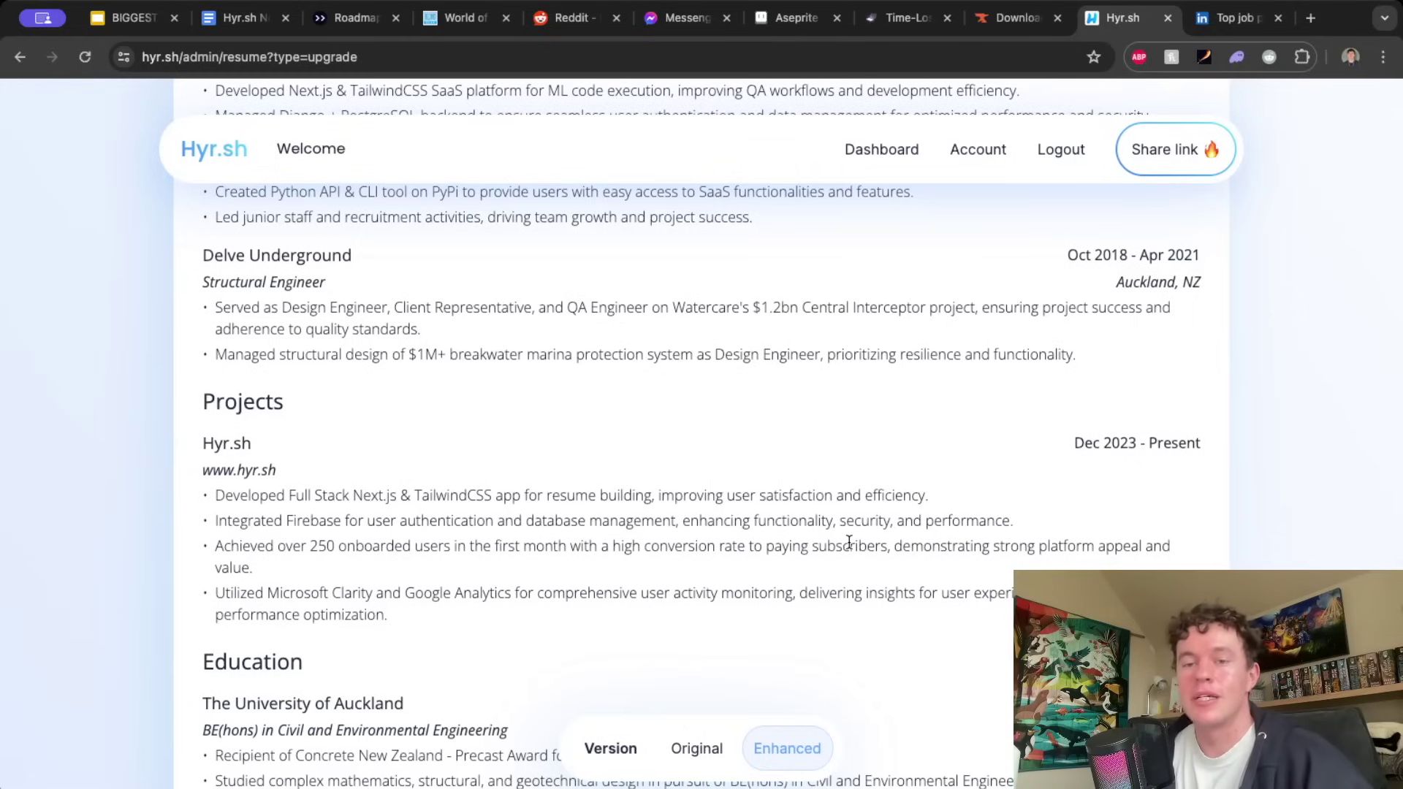
pyautogui.scroll(-5, 767, 536)
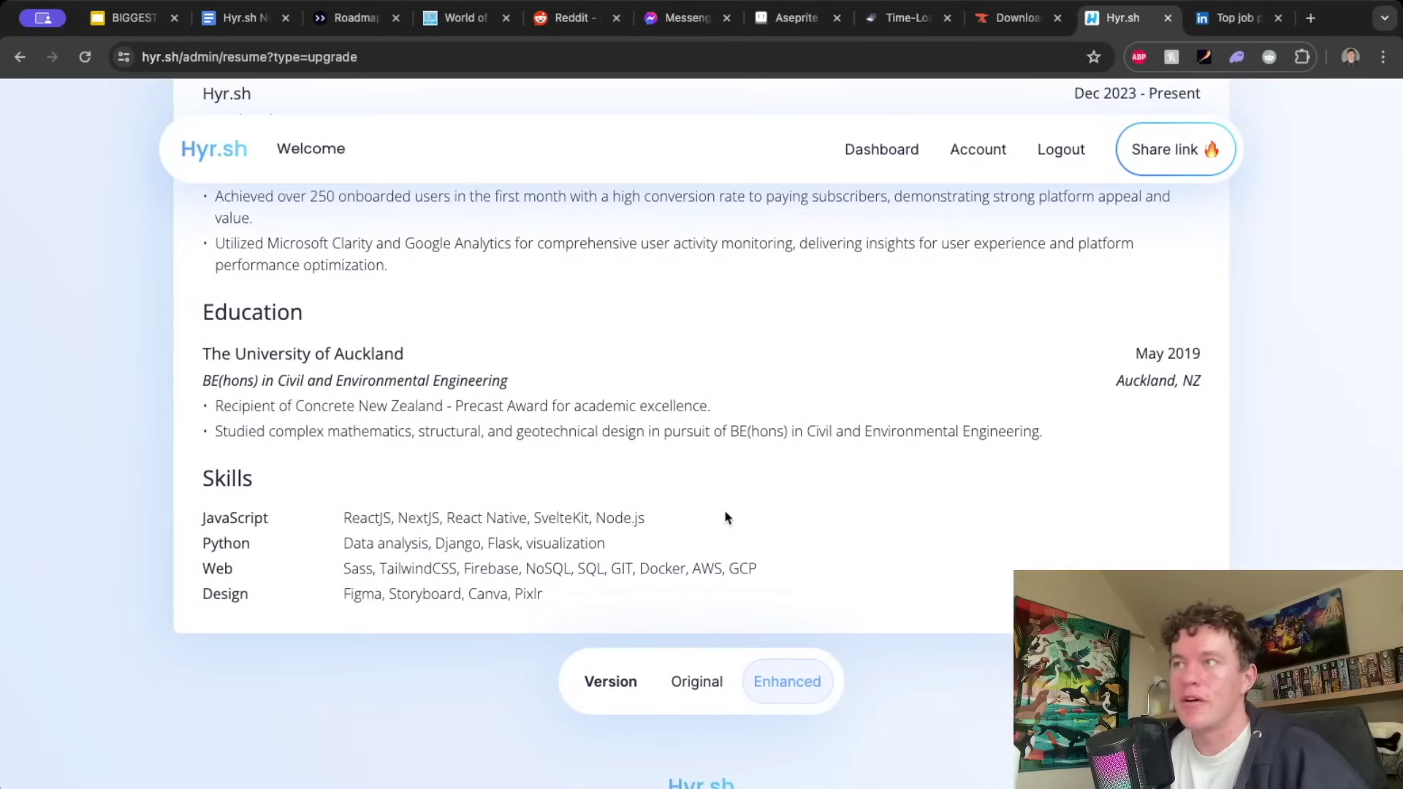
pyautogui.scroll(15, 823, 493)
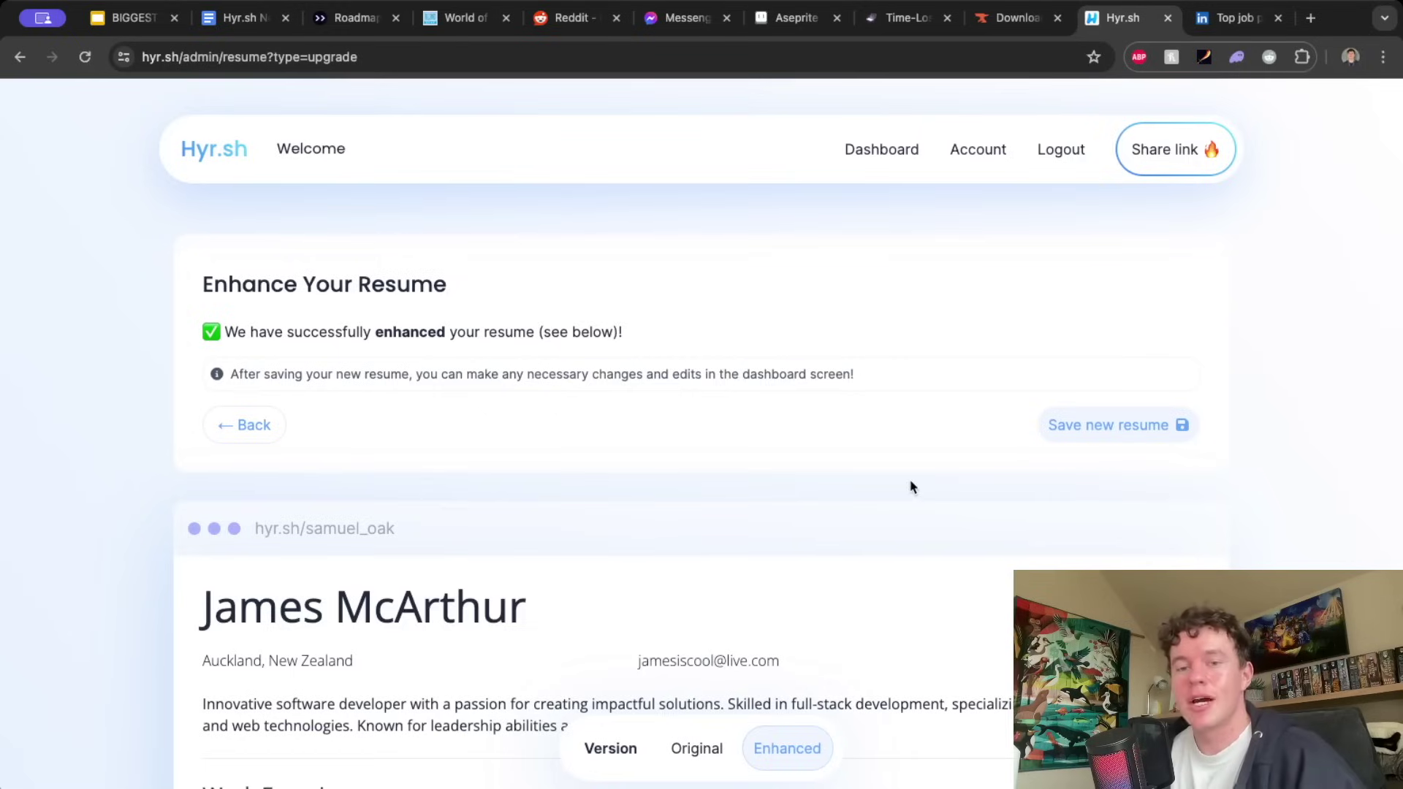